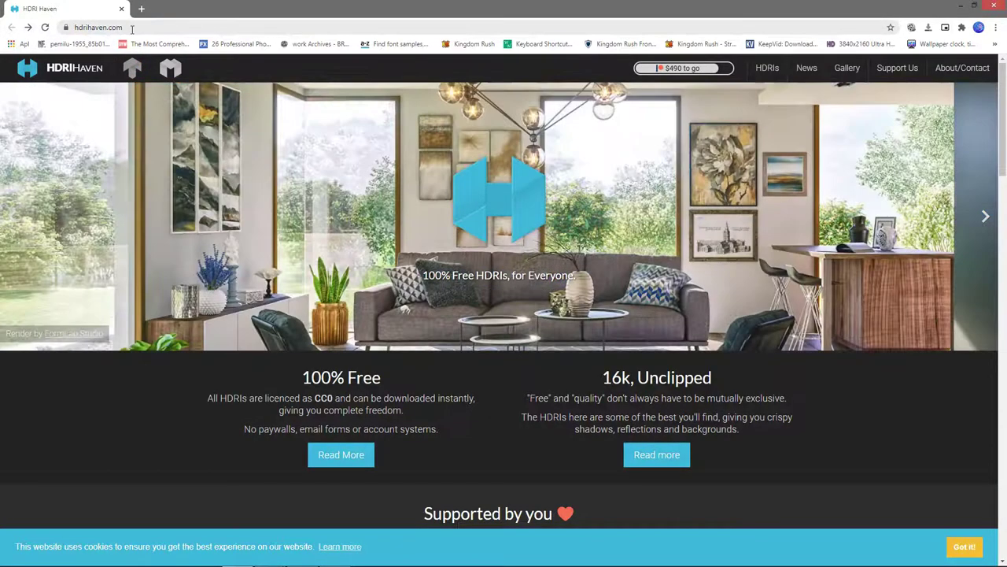
# Step: Check the site's connection security info, then open the full HDRI catalogue
pyautogui.click(66, 27)
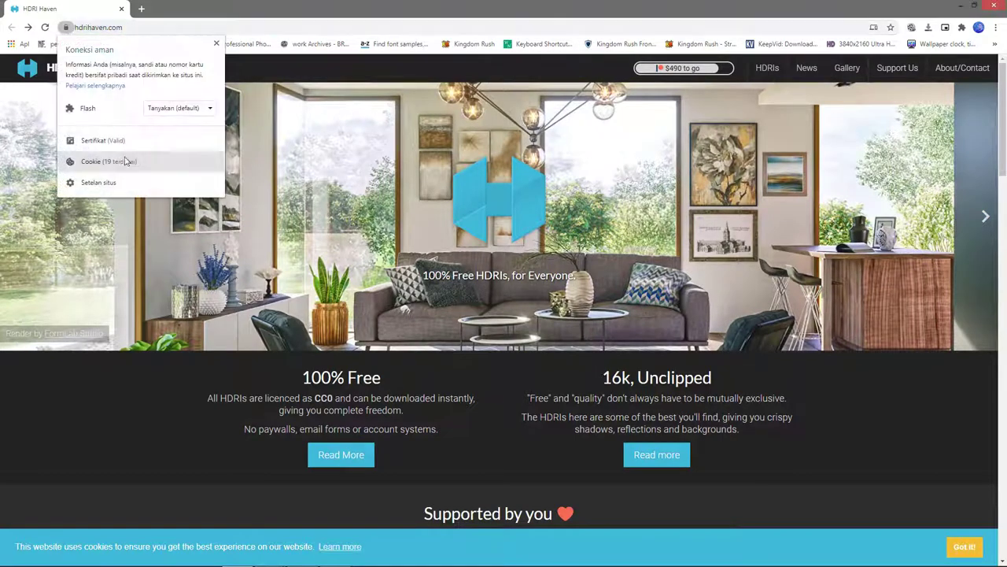
pyautogui.click(312, 25)
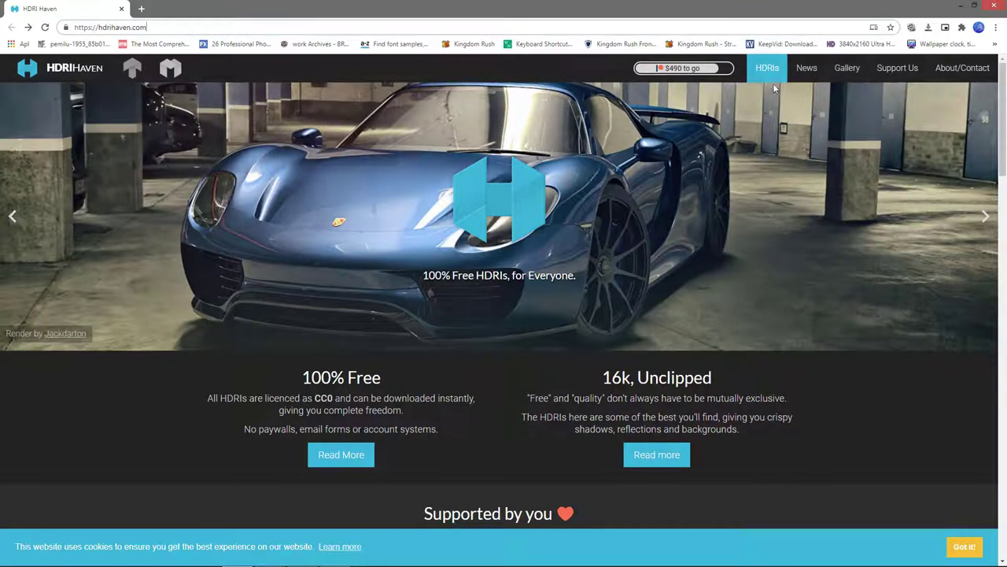
pyautogui.click(769, 73)
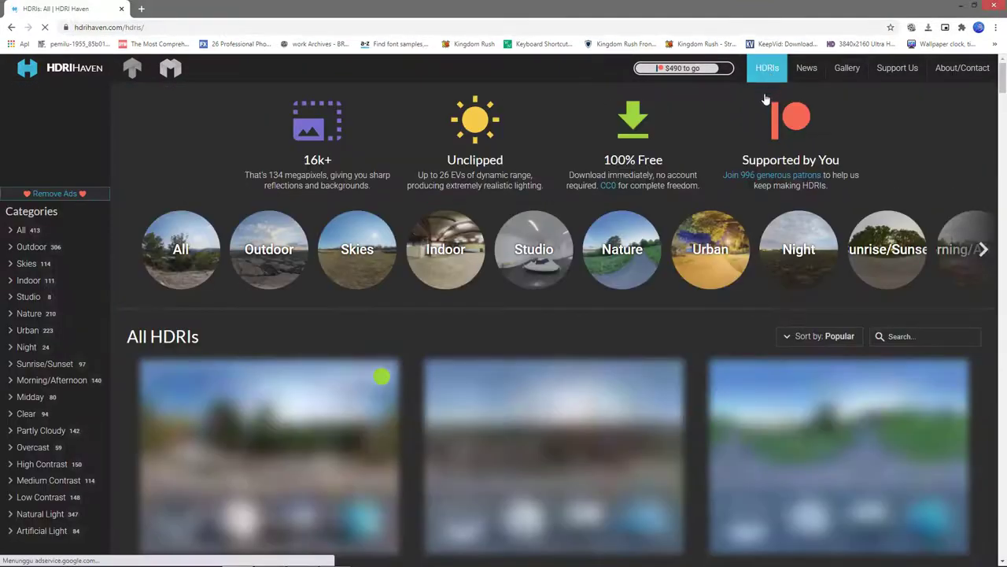
# Step: Scroll down the HDRI grid and open the Auto Service garage HDRI page
pyautogui.scroll(-1, 637, 439)
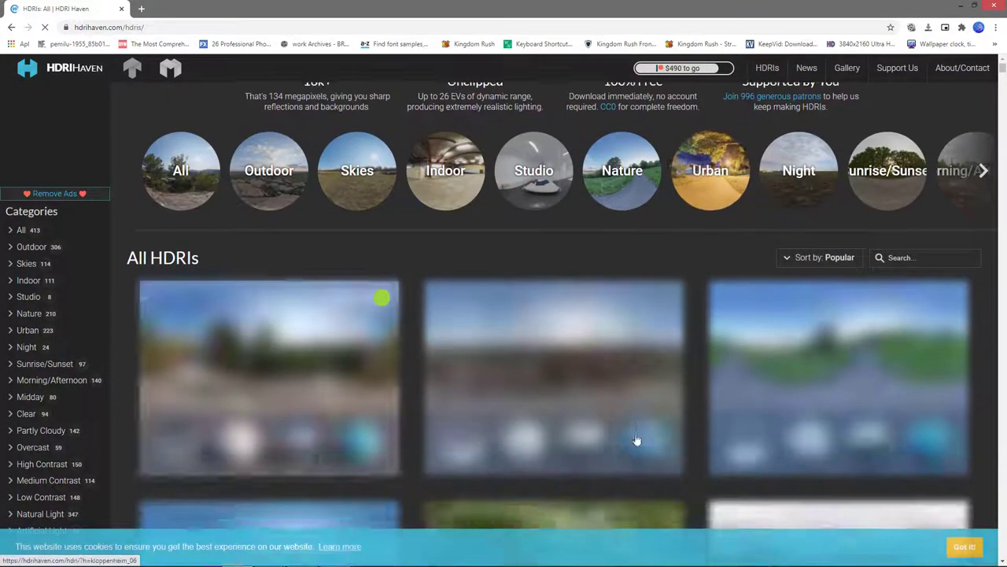
pyautogui.scroll(-1, 637, 439)
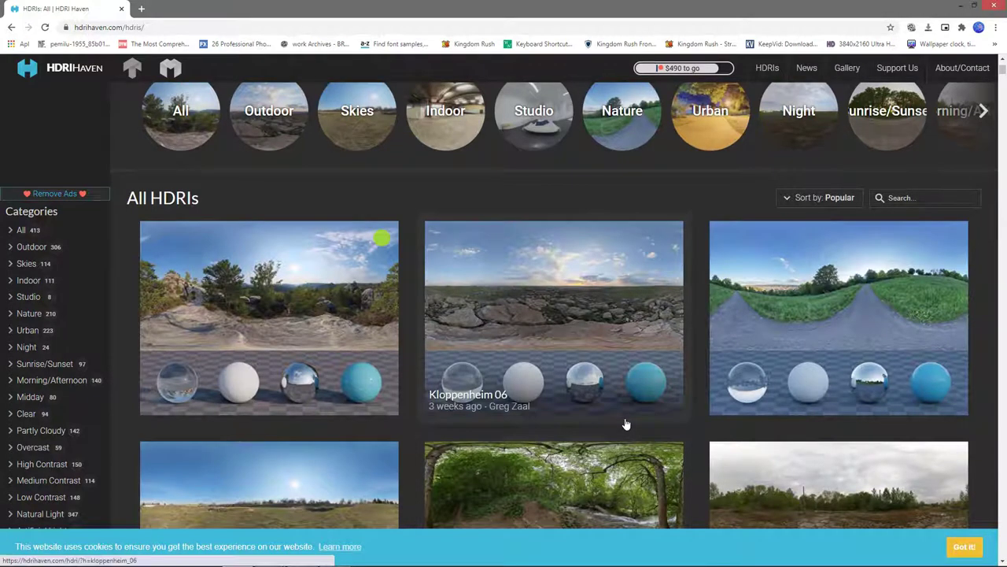
pyautogui.scroll(-1, 626, 425)
pyautogui.scroll(-1, 625, 424)
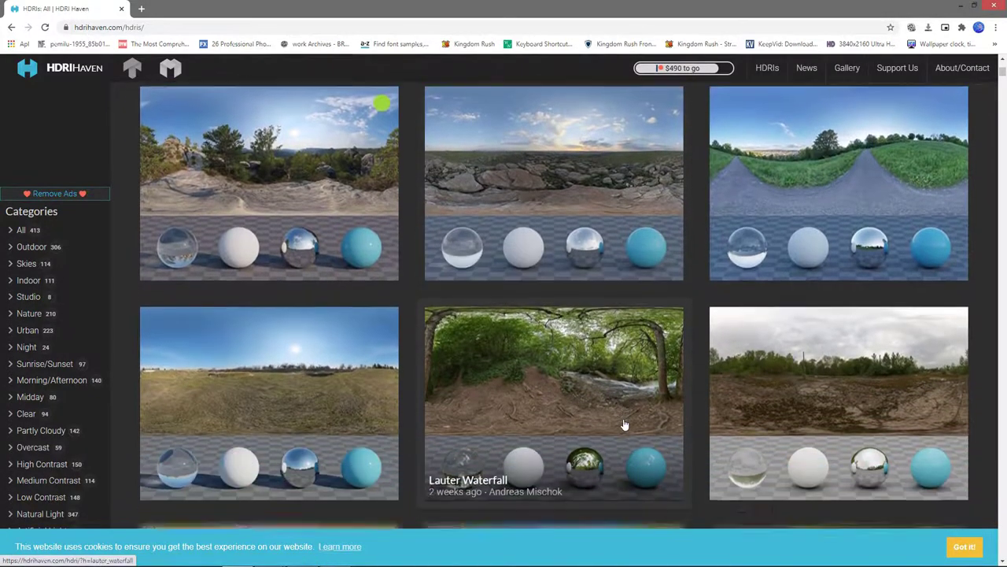
pyautogui.scroll(-1, 624, 425)
pyautogui.scroll(-1, 624, 425)
pyautogui.scroll(-2, 624, 425)
pyautogui.scroll(-1, 621, 423)
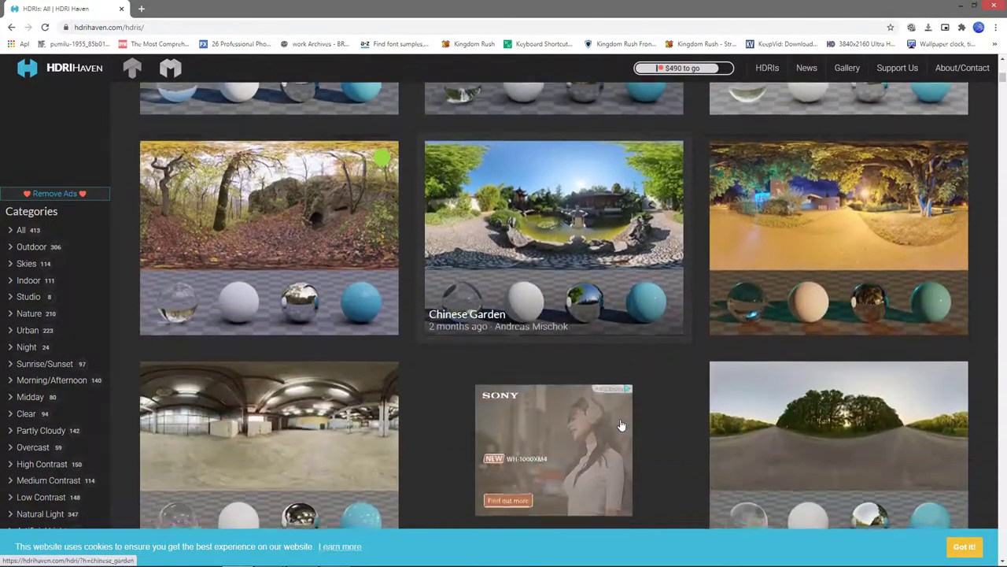
pyautogui.scroll(-1, 614, 421)
pyautogui.scroll(-1, 600, 415)
pyautogui.scroll(-1, 599, 413)
pyautogui.scroll(-1, 587, 409)
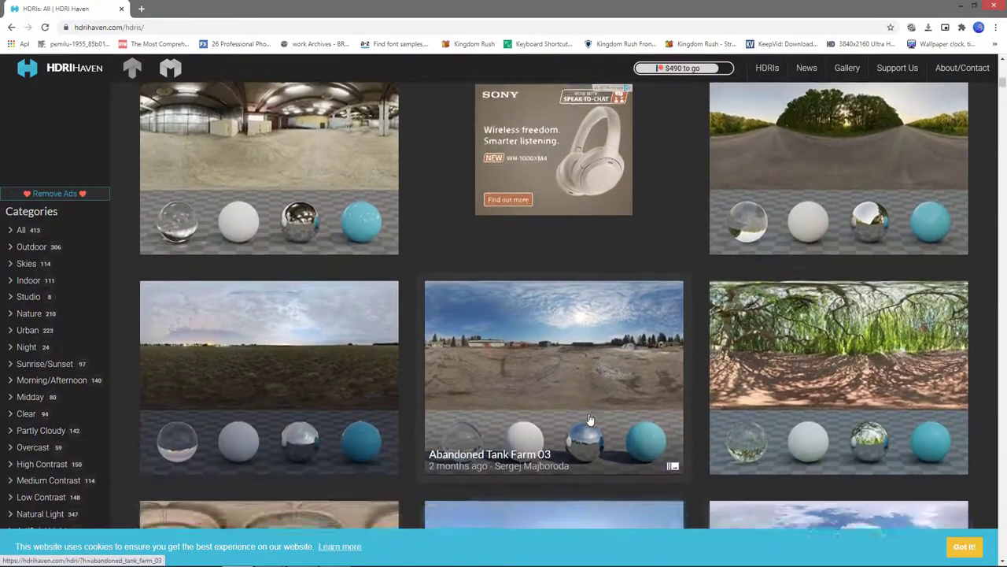
pyautogui.scroll(-2, 571, 406)
pyautogui.scroll(-1, 560, 403)
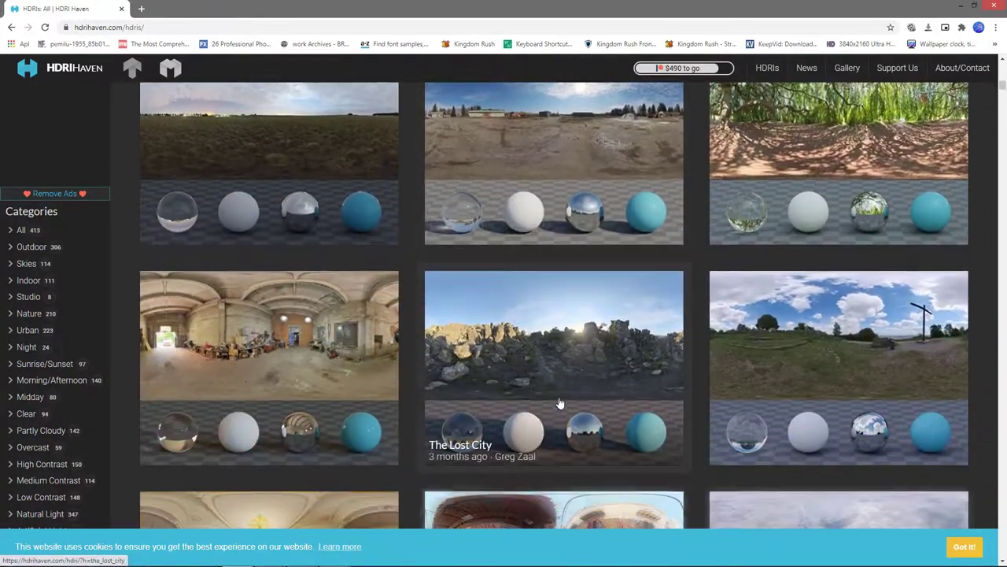
pyautogui.click(258, 374)
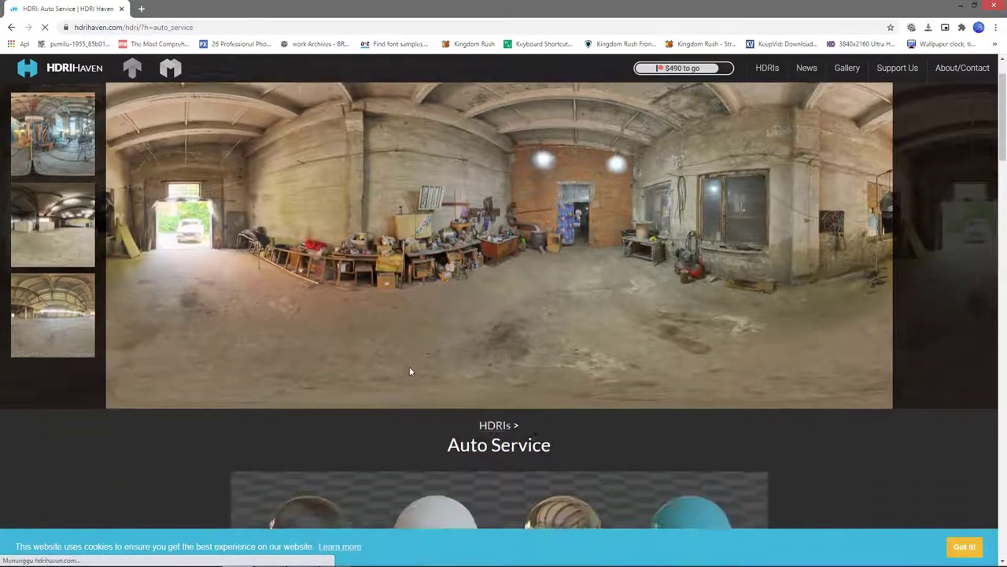
# Step: Start downloading the Auto Service HDRI as the 4k HDR file (23.7 MB)
pyautogui.scroll(-2, 409, 372)
pyautogui.scroll(-2, 409, 371)
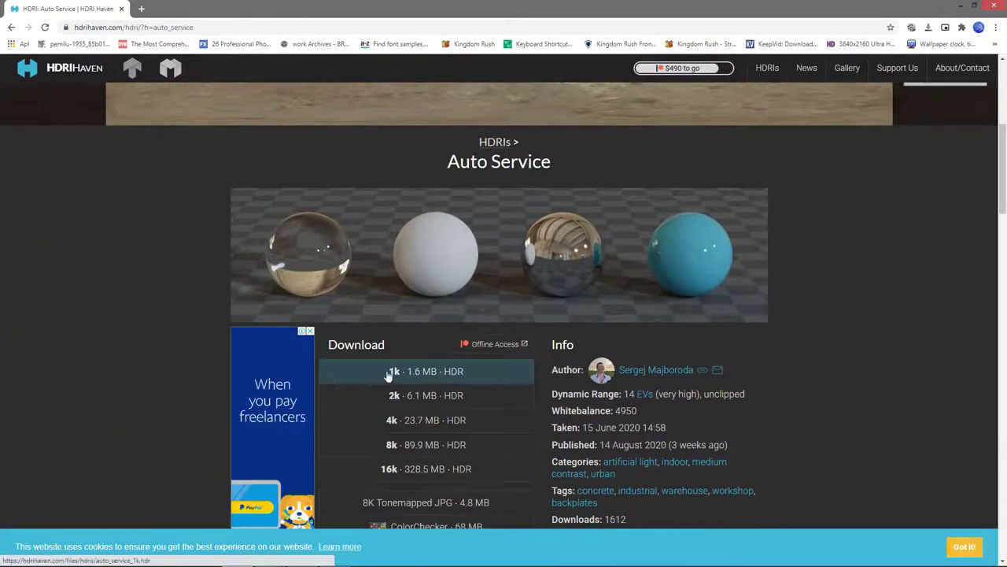
pyautogui.click(465, 373)
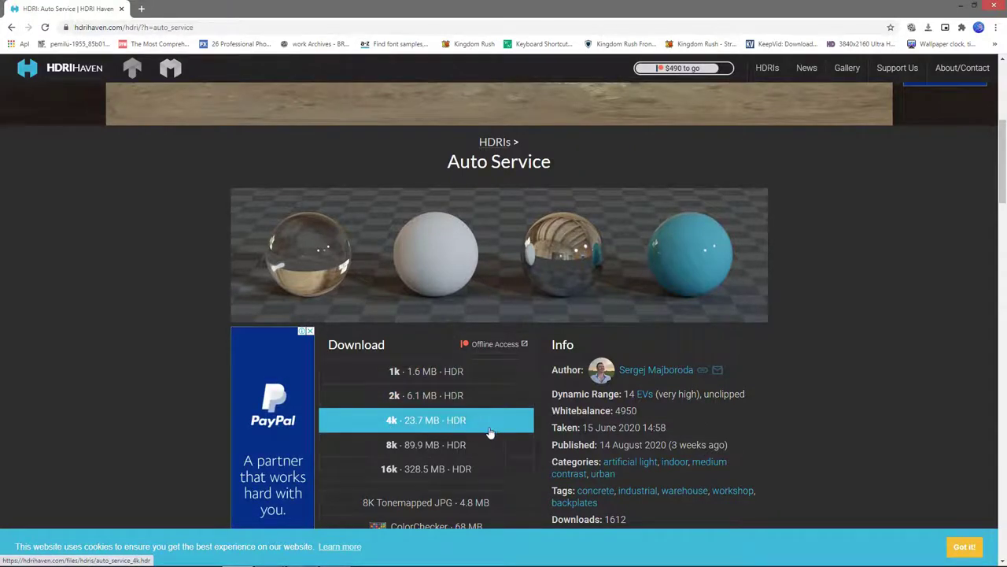
pyautogui.click(339, 425)
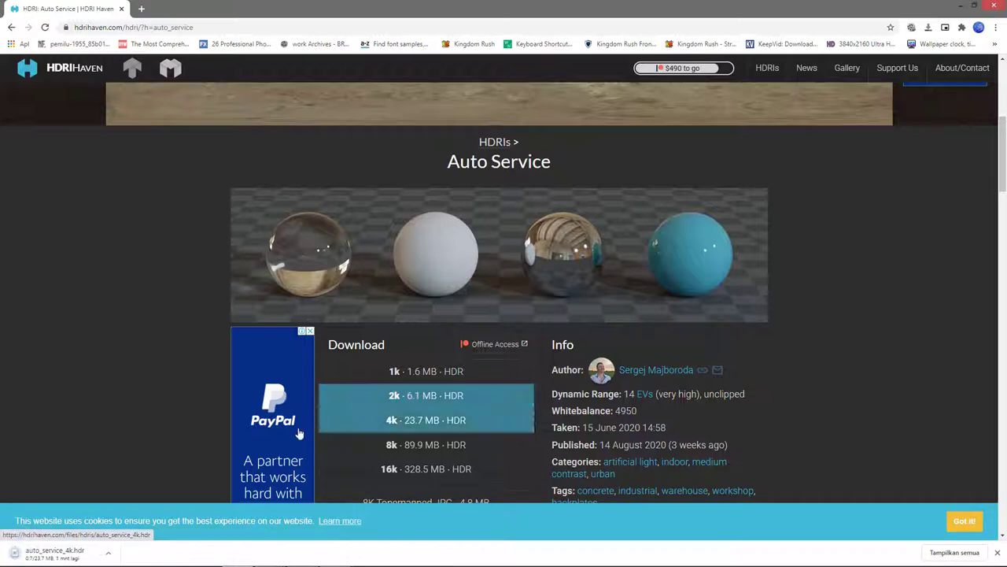
# Step: Cancel the running download from the download bar and switch to Blender
pyautogui.click(109, 553)
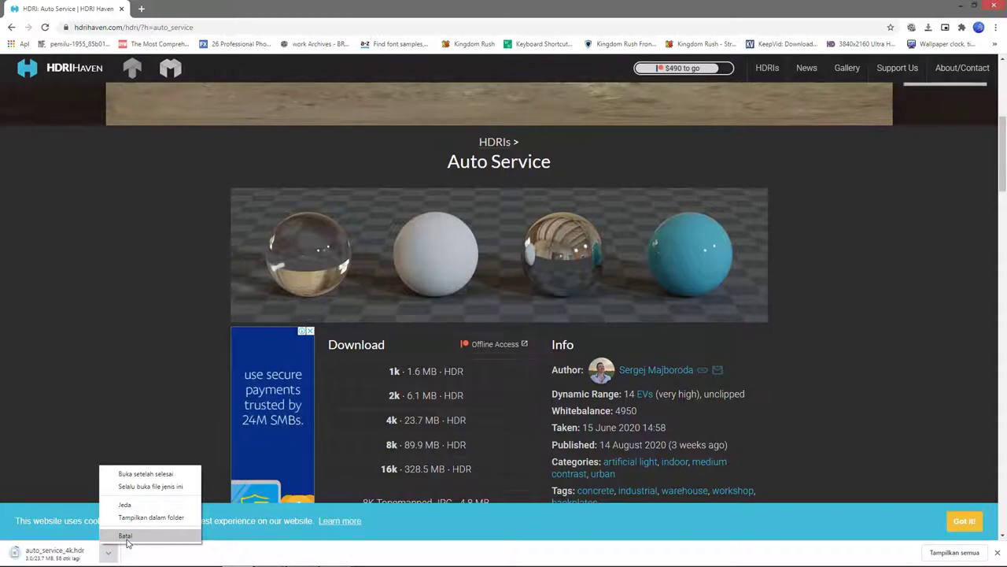
pyautogui.click(125, 536)
pyautogui.hotkey('alt', 'Tab')
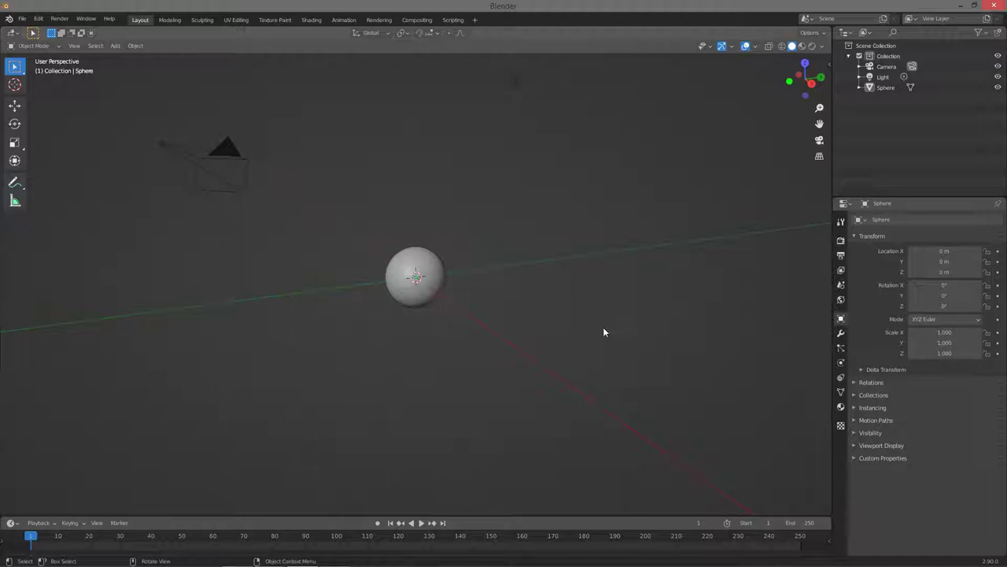
# Step: In World properties, drive the background Color with an Environment Texture node
pyautogui.click(840, 300)
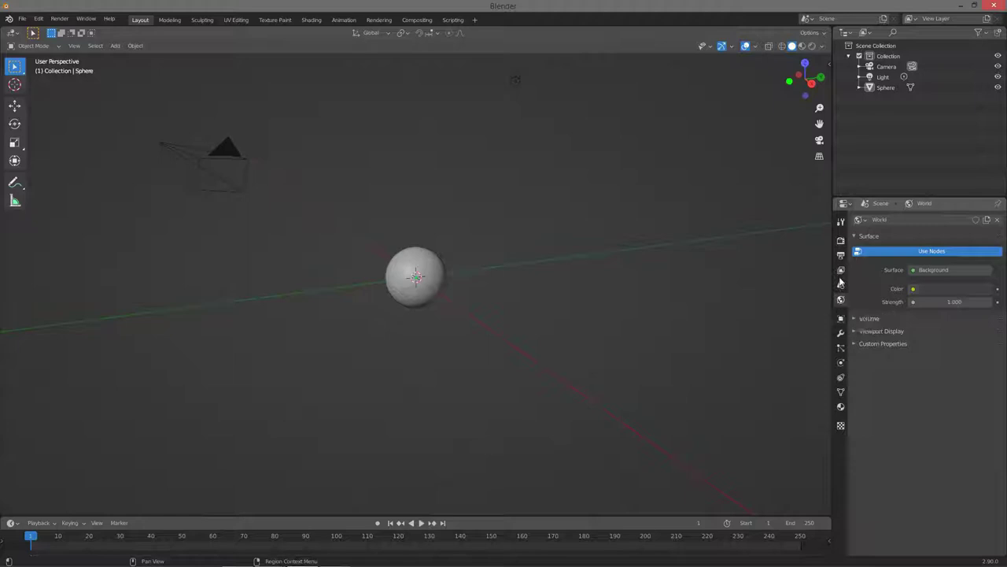
pyautogui.click(913, 290)
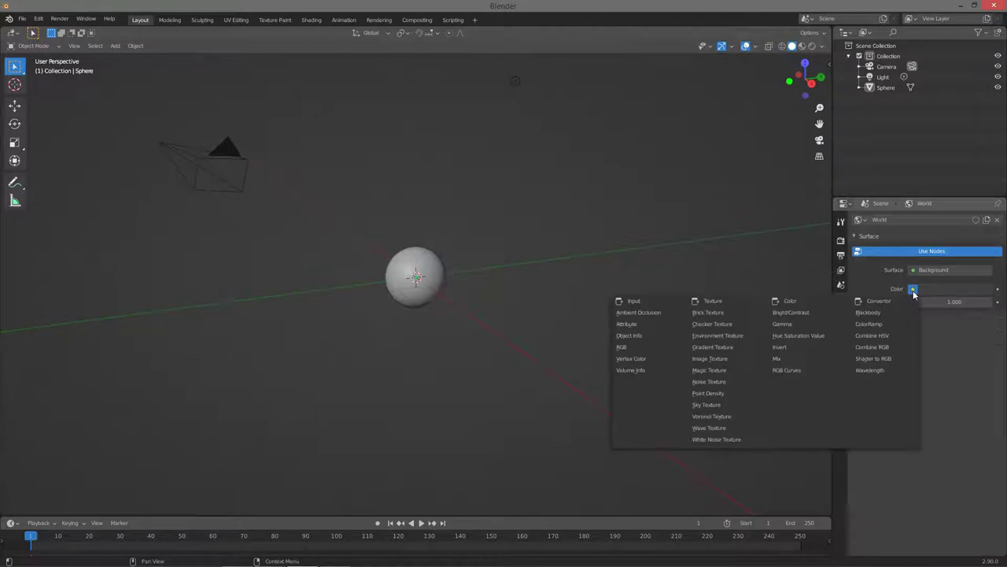
pyautogui.click(727, 340)
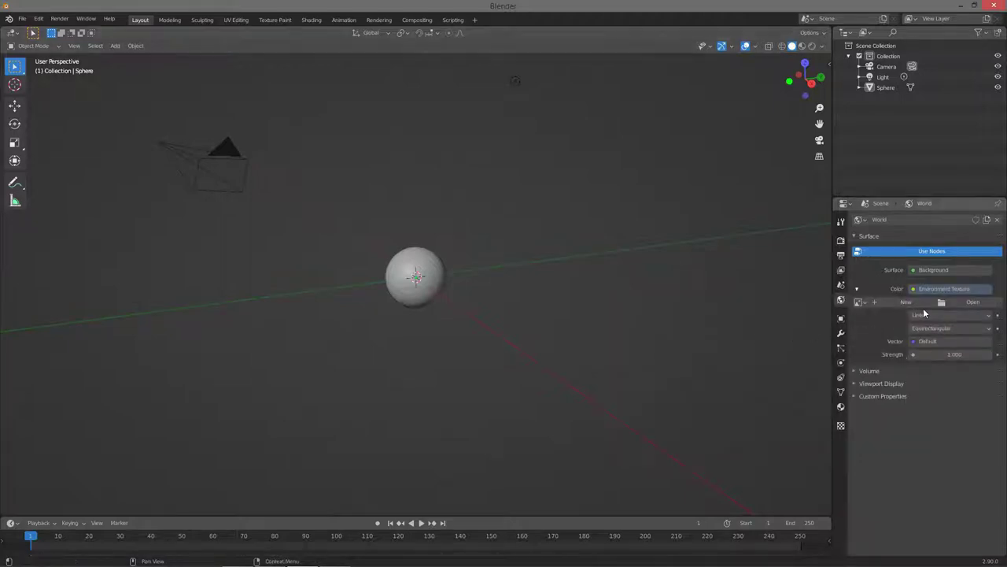
# Step: Load auto_service_4k.hdr from the downloads folder into the world's Environment Texture
pyautogui.click(979, 302)
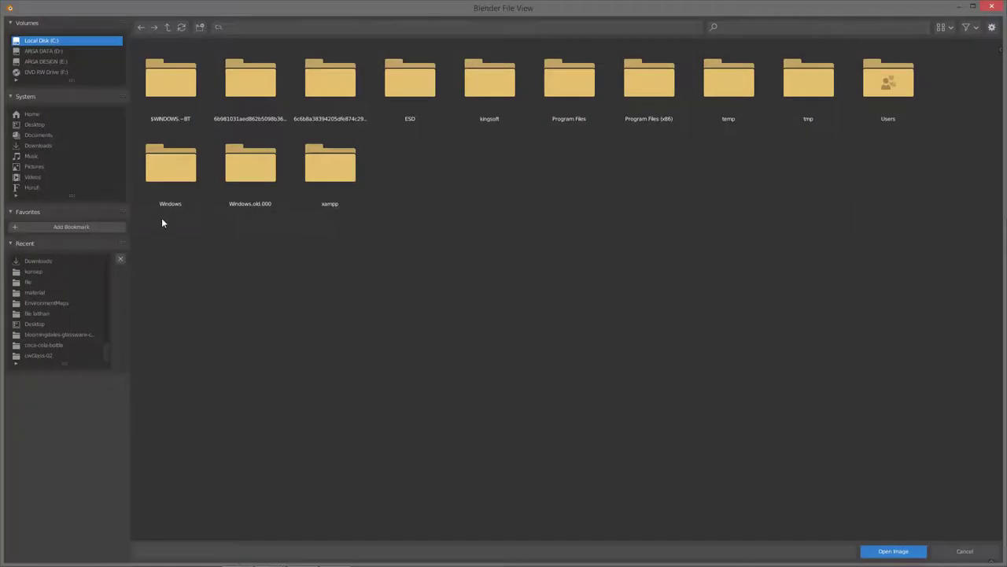
pyautogui.click(52, 283)
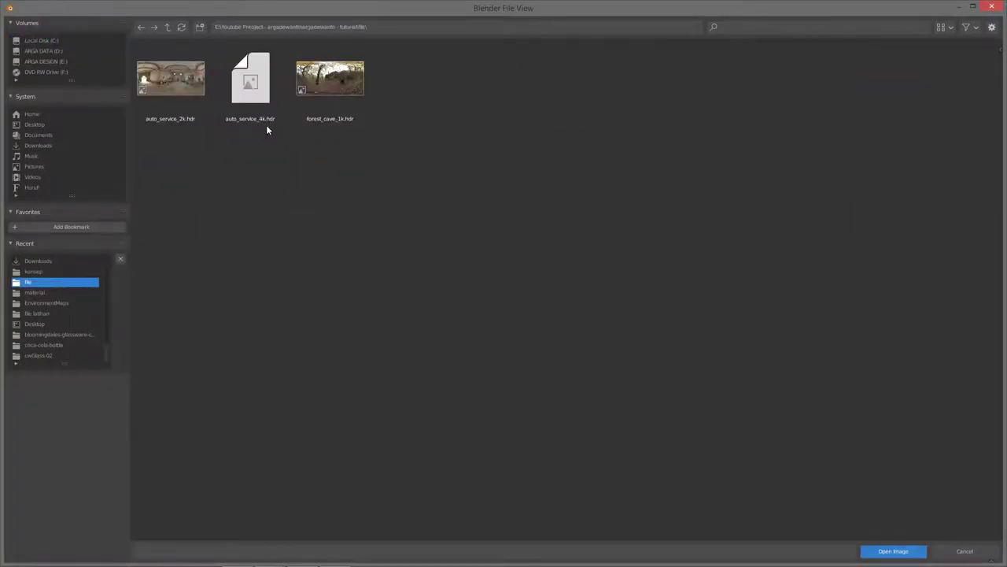
pyautogui.click(256, 94)
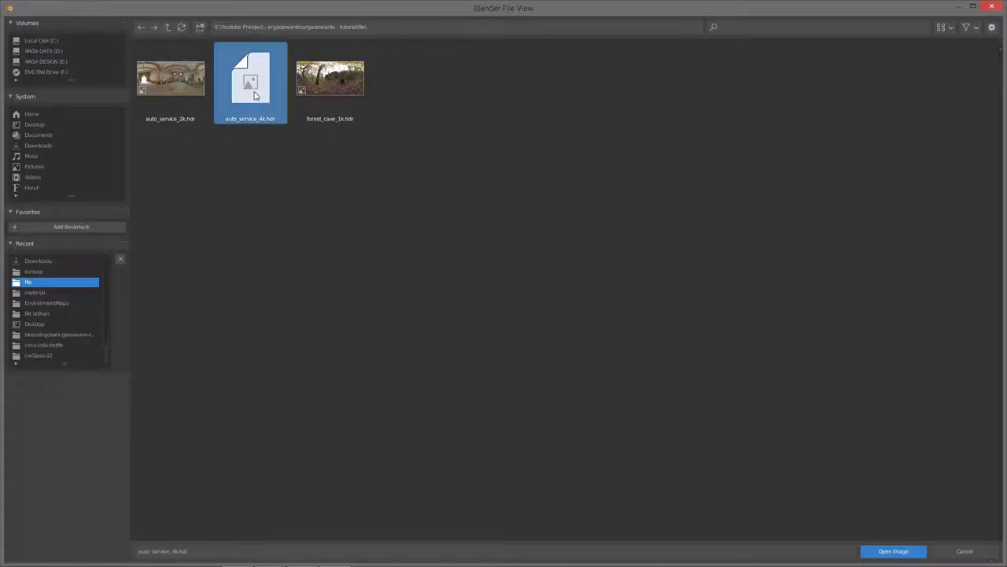
pyautogui.click(893, 551)
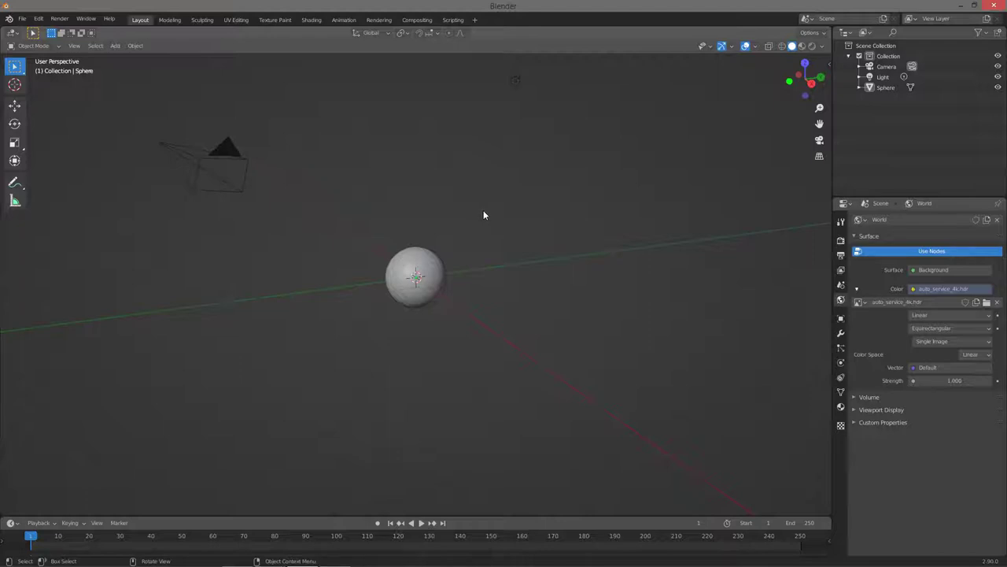
# Step: Switch the viewport to Rendered shading, orbit to see the garage, and select the sphere
pyautogui.press('z')
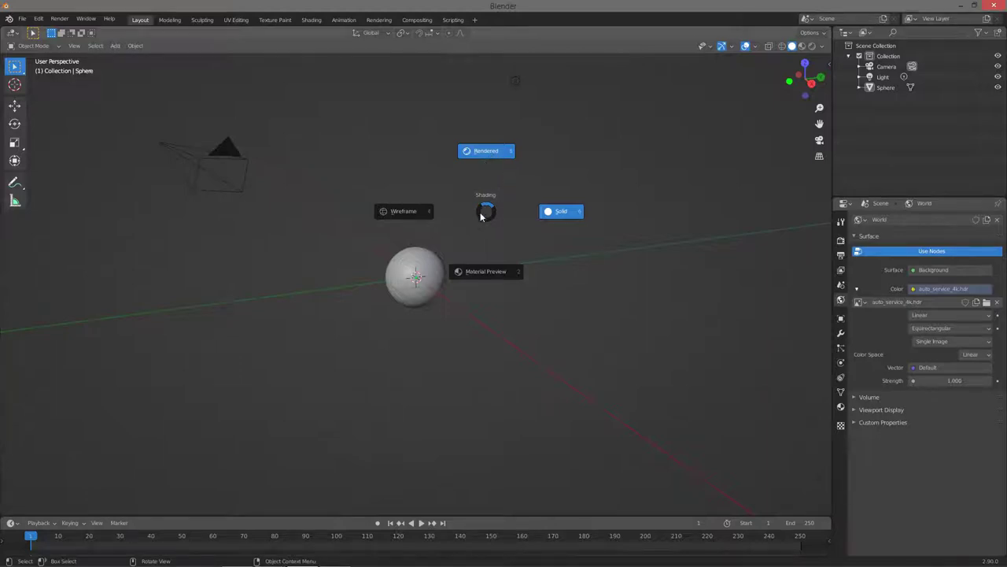
pyautogui.click(501, 183)
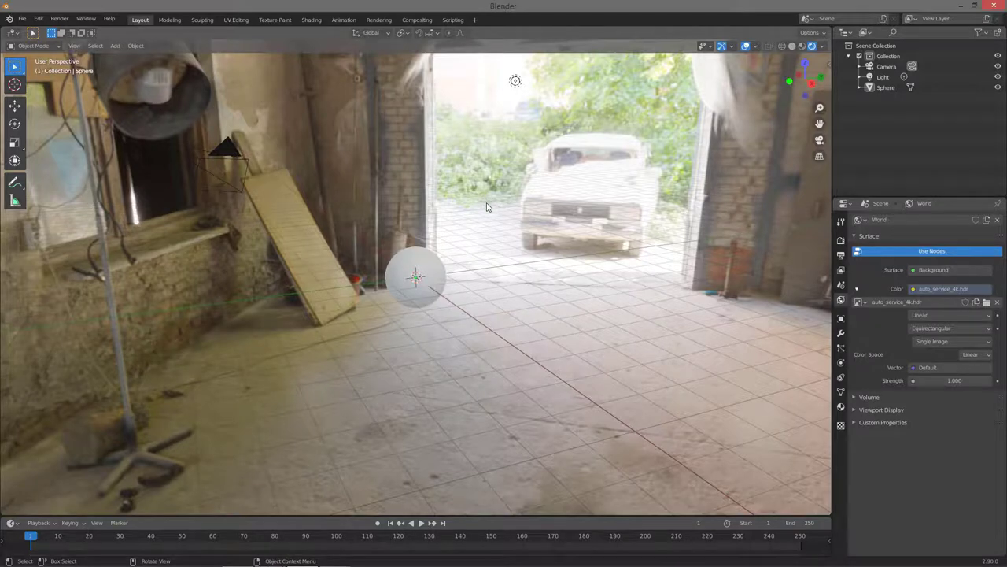
pyautogui.moveTo(486, 206)
pyautogui.mouseDown(button='middle')
pyautogui.moveTo(460, 189)
pyautogui.moveTo(367, 194)
pyautogui.moveTo(494, 203)
pyautogui.moveTo(467, 200)
pyautogui.moveTo(517, 222)
pyautogui.moveTo(476, 228)
pyautogui.moveTo(538, 215)
pyautogui.moveTo(442, 270)
pyautogui.mouseUp(button='middle')
pyautogui.click(442, 270)
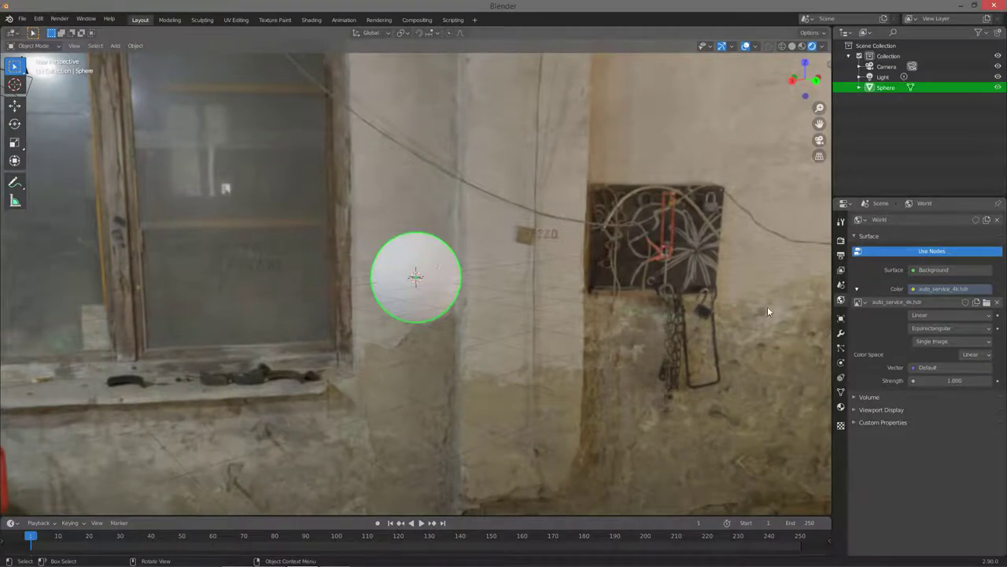
# Step: Create a new material on the sphere and increase its Metallic value
pyautogui.click(840, 411)
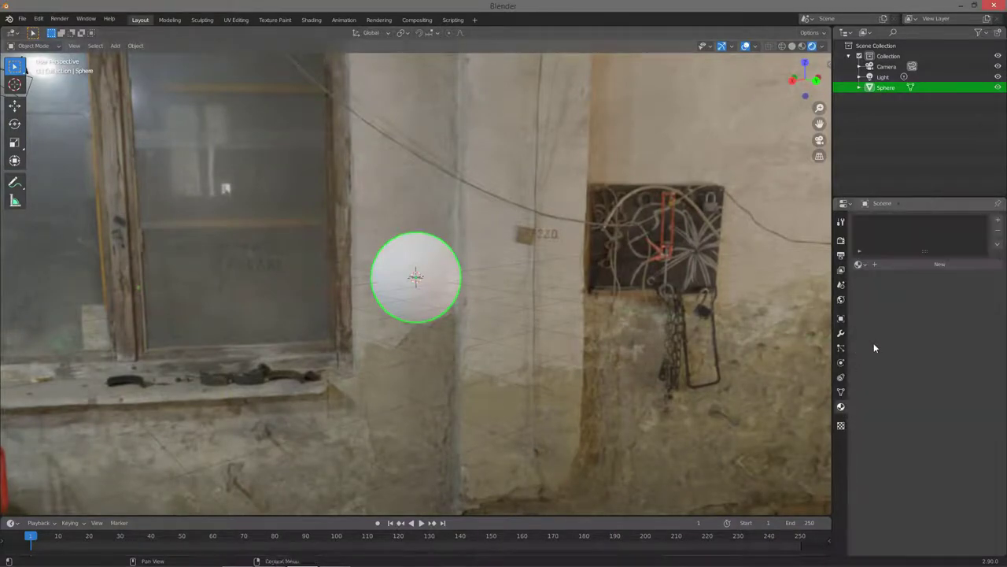
pyautogui.click(915, 267)
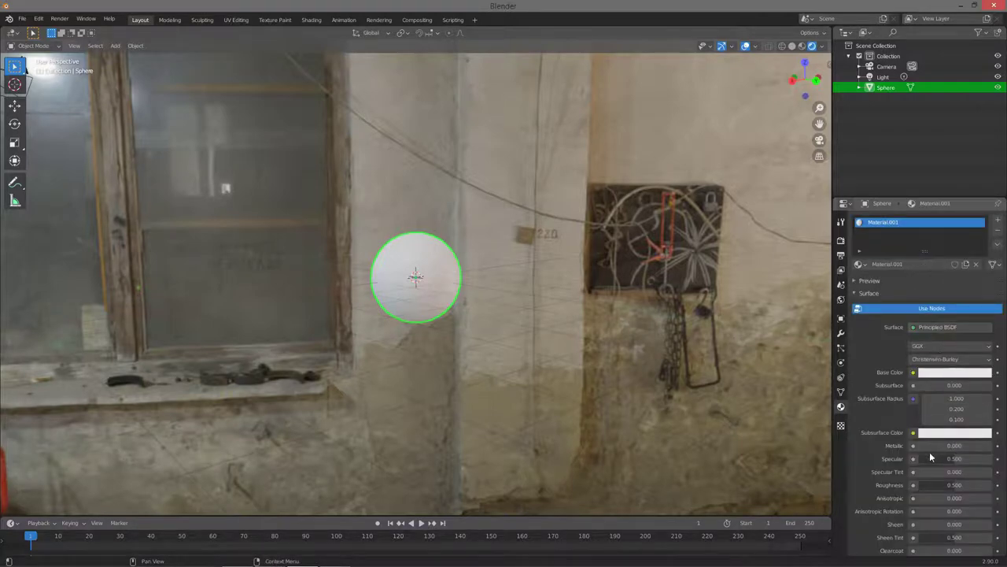
pyautogui.moveTo(921, 445)
pyautogui.mouseDown()
pyautogui.moveTo(993, 451)
pyautogui.moveTo(932, 491)
pyautogui.mouseUp()
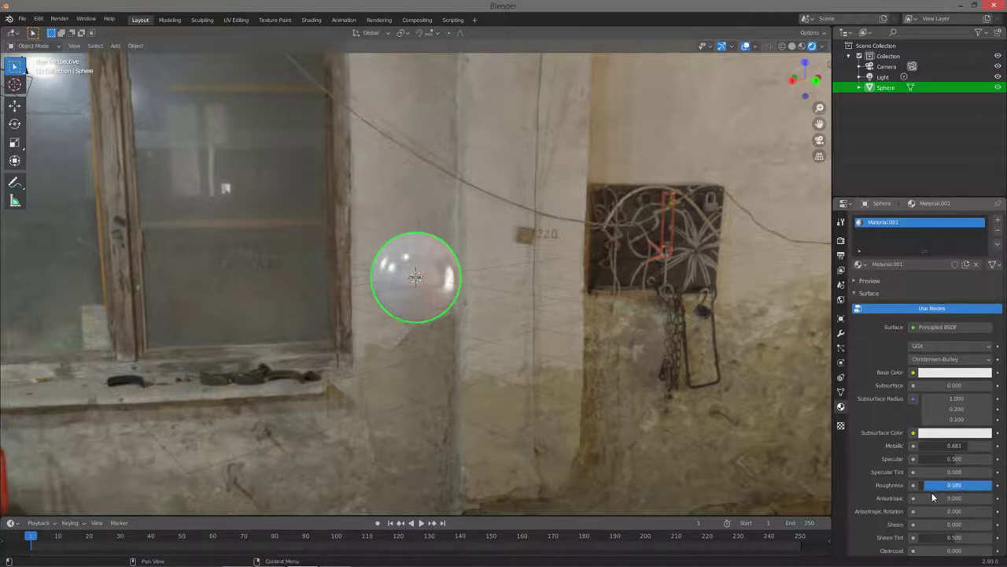
pyautogui.scroll(2, 480, 291)
pyautogui.scroll(2, 512, 264)
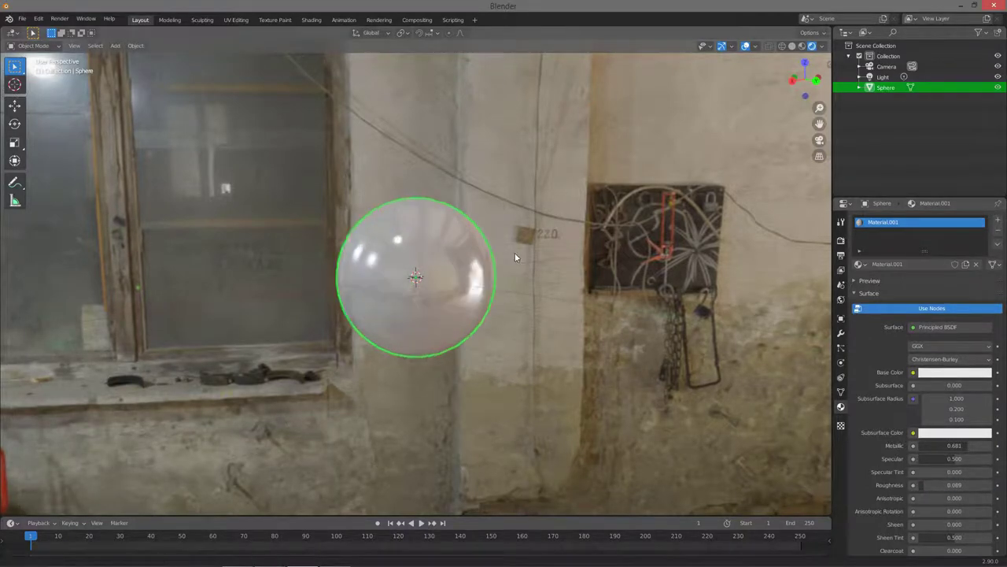
pyautogui.scroll(1, 535, 232)
pyautogui.scroll(1, 534, 232)
# Step: Set Roughness to 0.004 and Metallic to 0.894, orbiting to inspect the garage reflections
pyautogui.moveTo(535, 232)
pyautogui.mouseDown(button='middle')
pyautogui.moveTo(485, 307)
pyautogui.moveTo(495, 315)
pyautogui.mouseUp(button='middle')
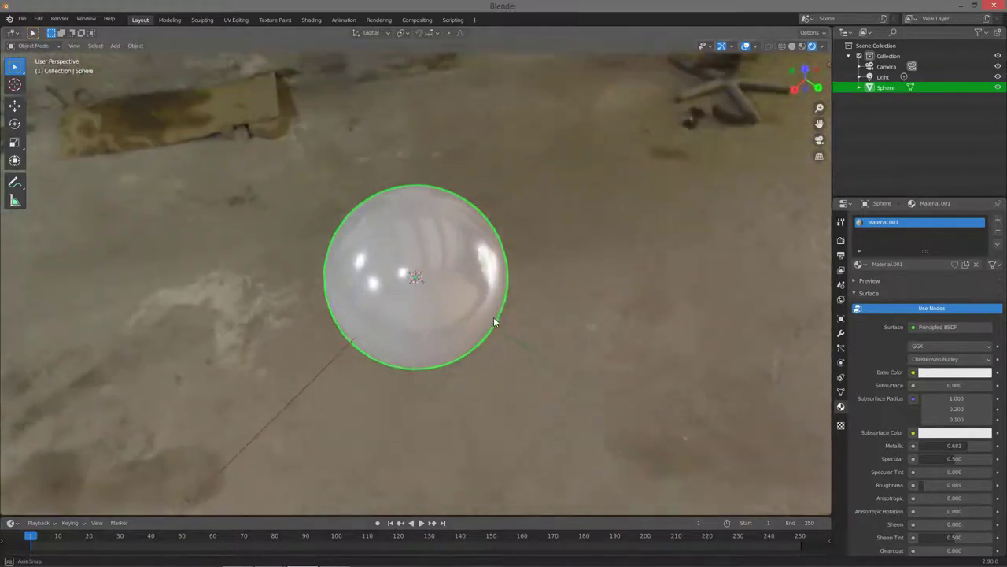
pyautogui.moveTo(938, 493); pyautogui.dragTo(931, 493)
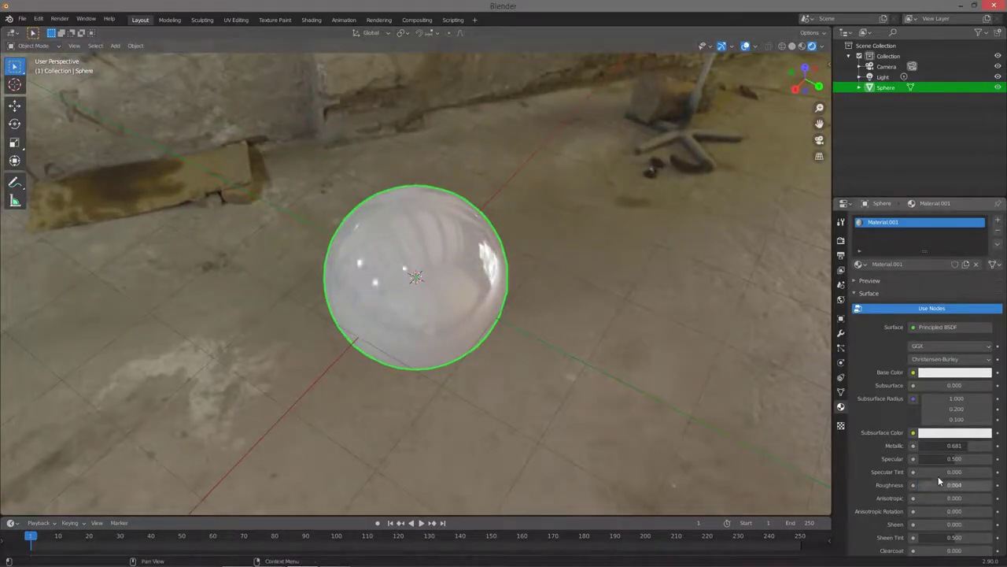
pyautogui.moveTo(946, 454); pyautogui.dragTo(956, 450)
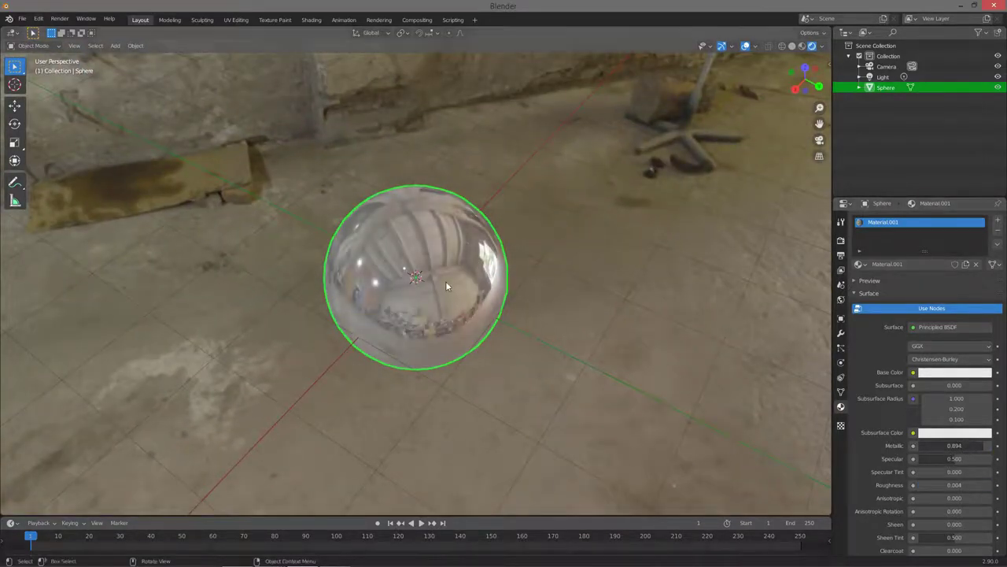
pyautogui.moveTo(444, 224); pyautogui.dragTo(451, 235, button='middle')
pyautogui.scroll(2, 451, 234)
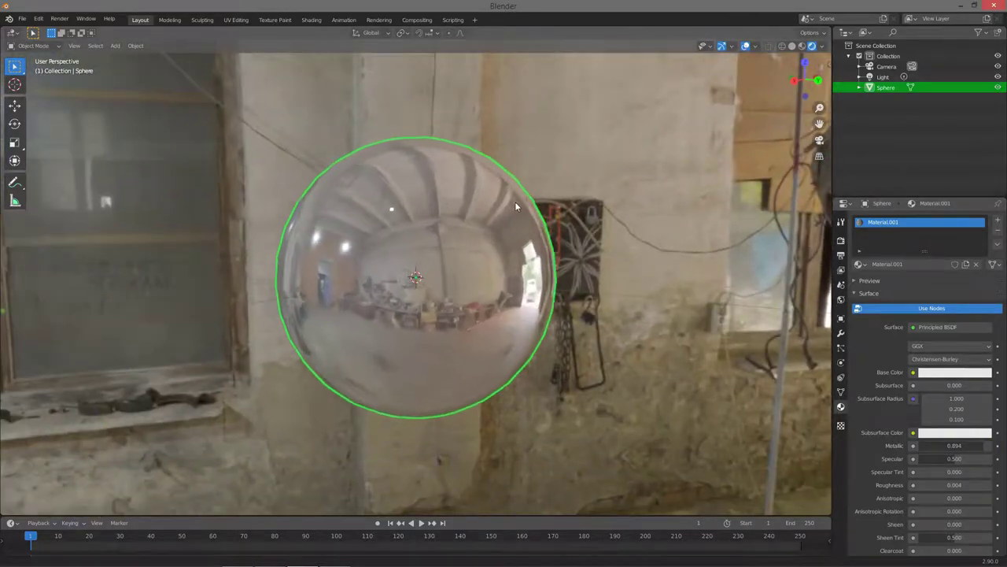
pyautogui.scroll(2, 515, 201)
pyautogui.moveTo(469, 232)
pyautogui.mouseDown(button='middle')
pyautogui.moveTo(495, 266)
pyautogui.moveTo(542, 218)
pyautogui.moveTo(527, 262)
pyautogui.moveTo(421, 236)
pyautogui.moveTo(492, 174)
pyautogui.moveTo(502, 221)
pyautogui.moveTo(468, 255)
pyautogui.moveTo(502, 239)
pyautogui.mouseUp(button='middle')
pyautogui.scroll(-3, 466, 271)
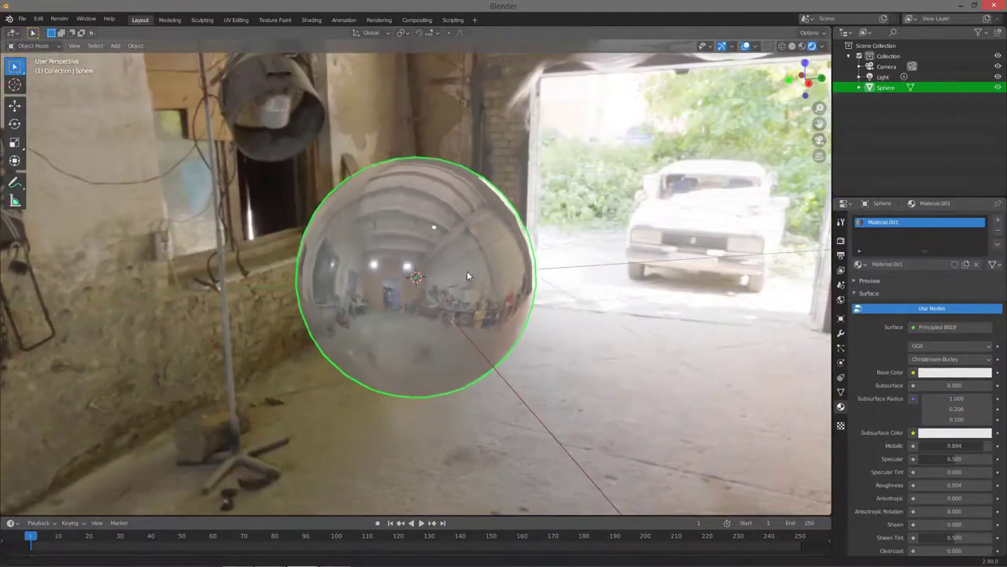
pyautogui.moveTo(465, 267); pyautogui.dragTo(471, 245, button='middle')
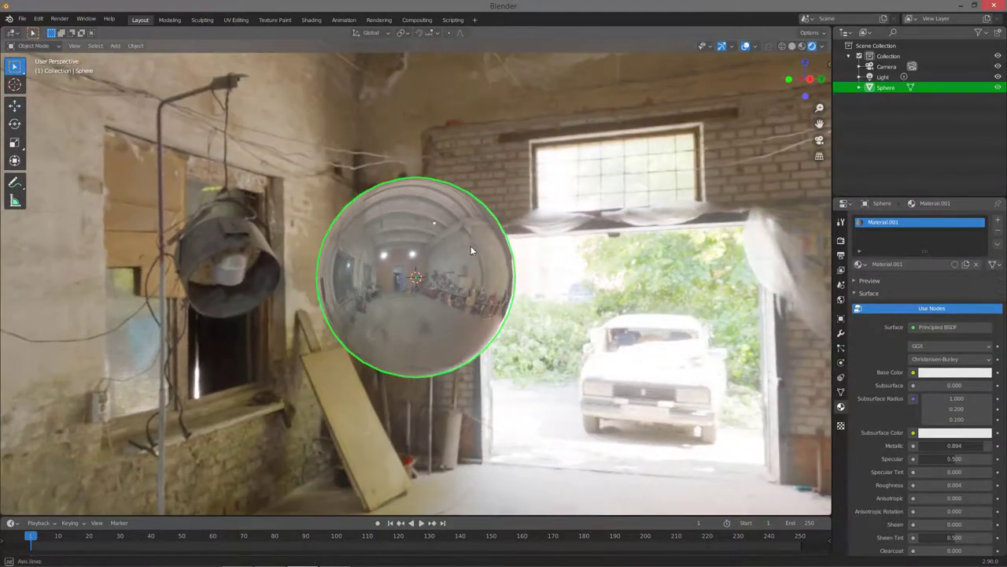